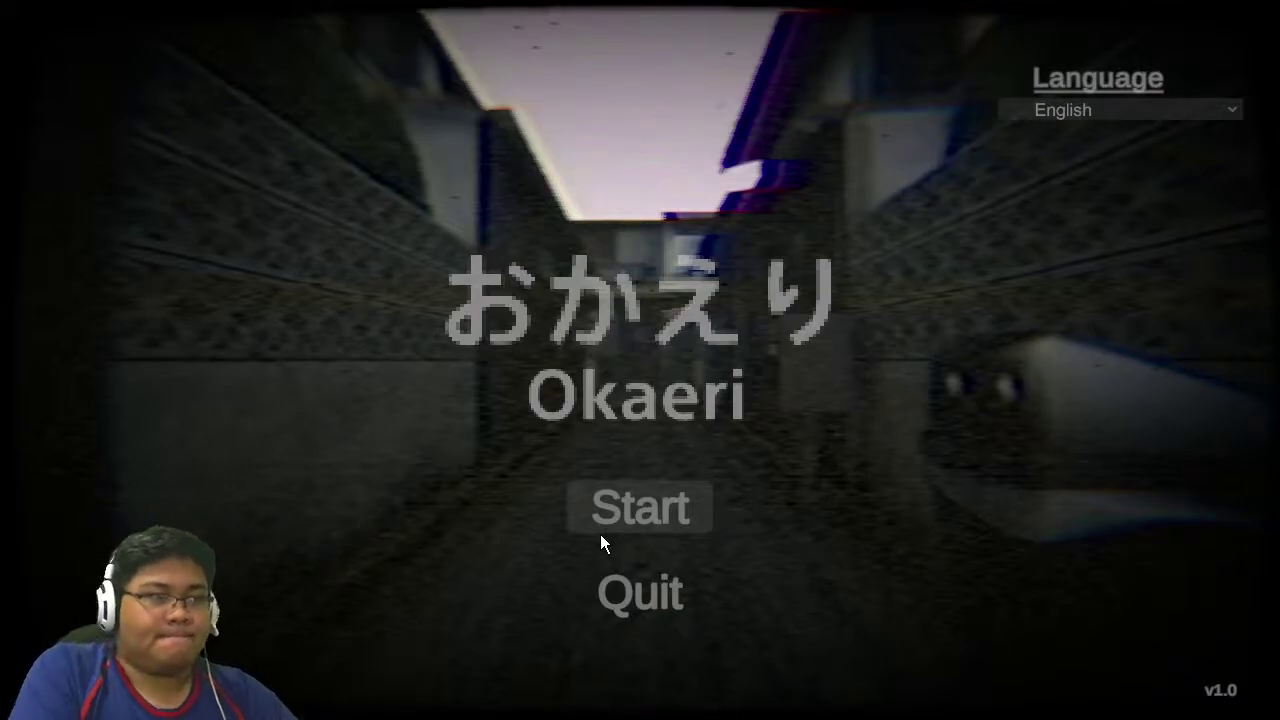
Start a new game from the Okaeri title menu
{"action": "left_click", "coordinate": [580, 509]}
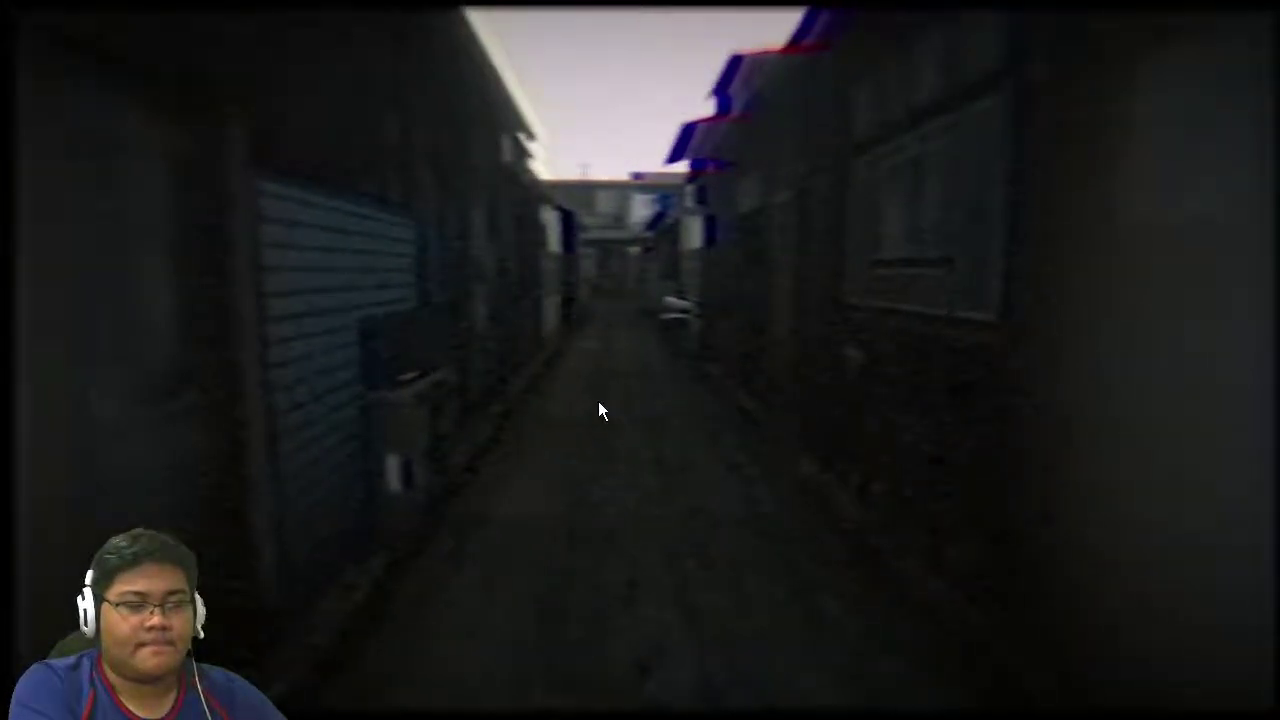
Walk down the alley and turn left toward the ledge
{"action": "key", "text": "w"}
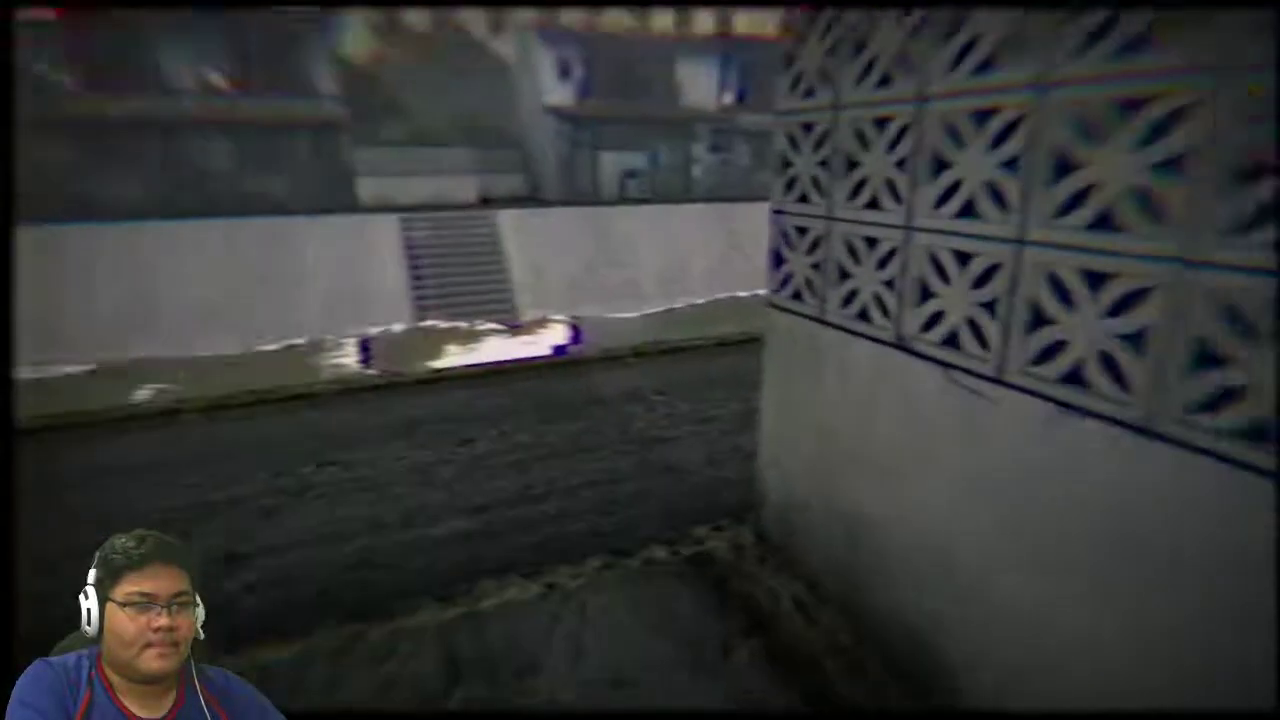
{"action": "key", "text": "w"}
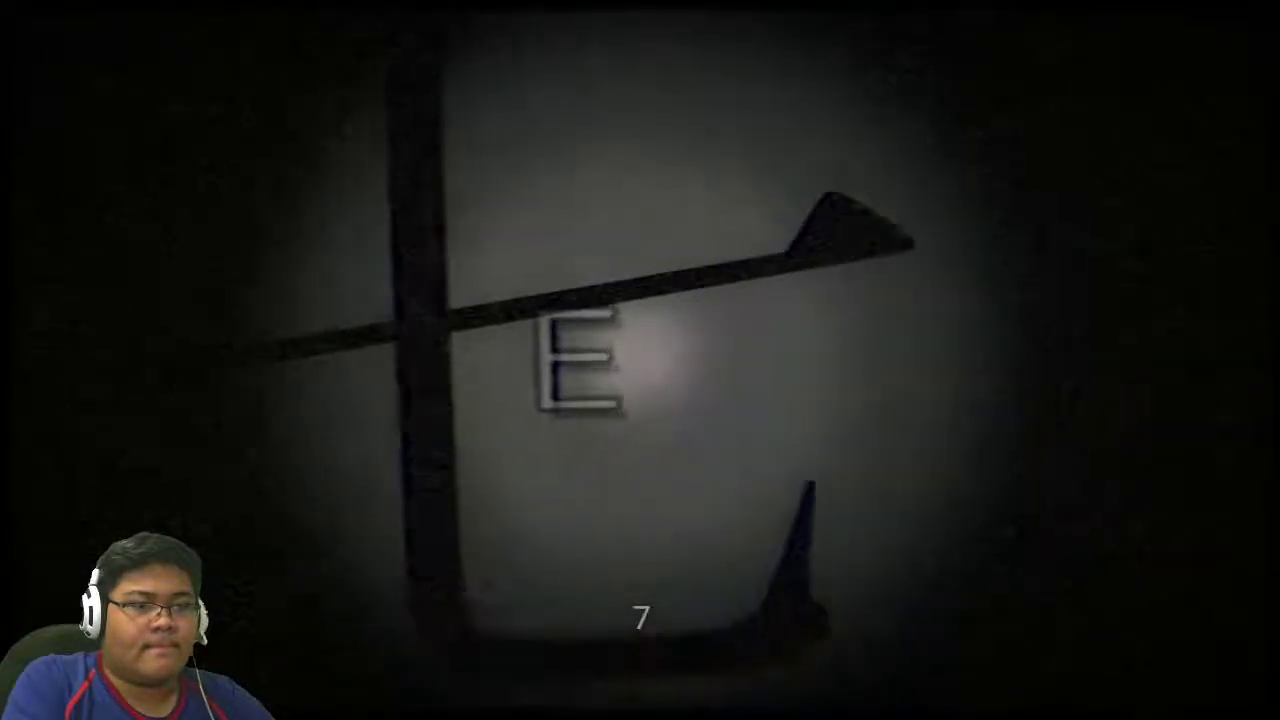
Collect the number 7 clue from the seven-kanji symbol
{"action": "key", "text": "e"}
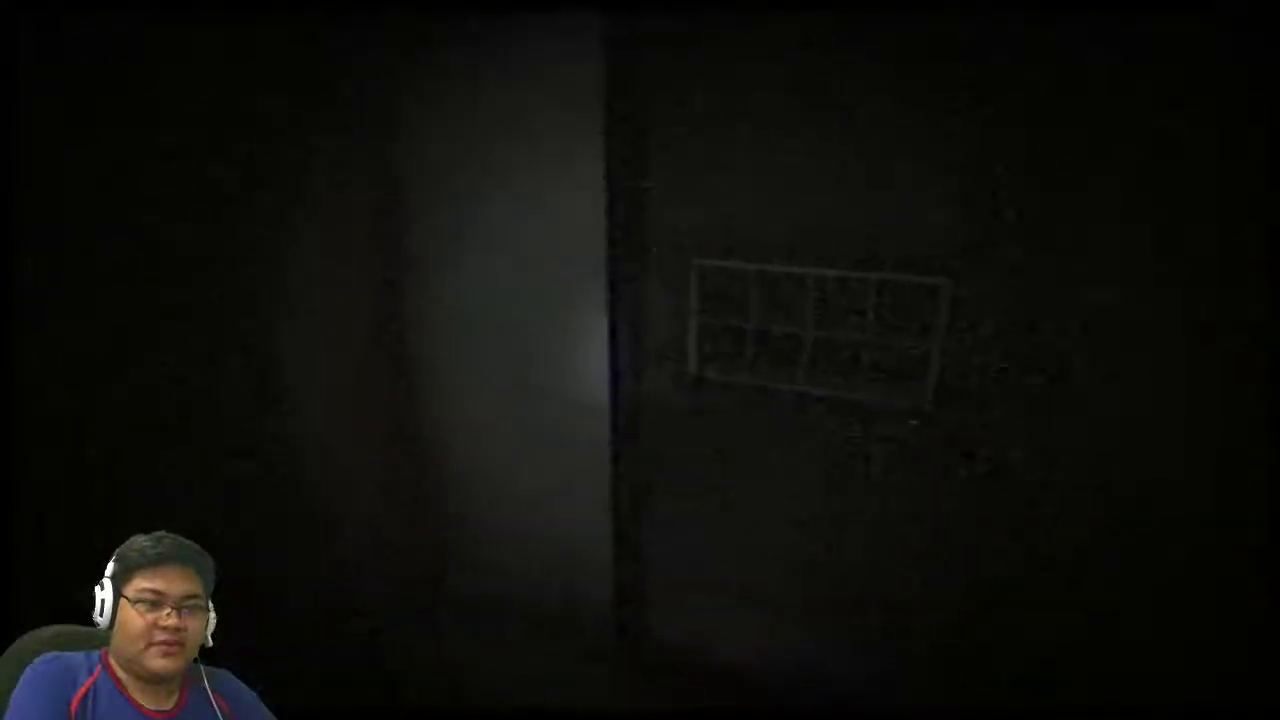
Walk past the white shelves and down the corridor to the two-stroke marking, revealing 9
{"action": "key", "text": "w"}
{"action": "key", "text": "w"}
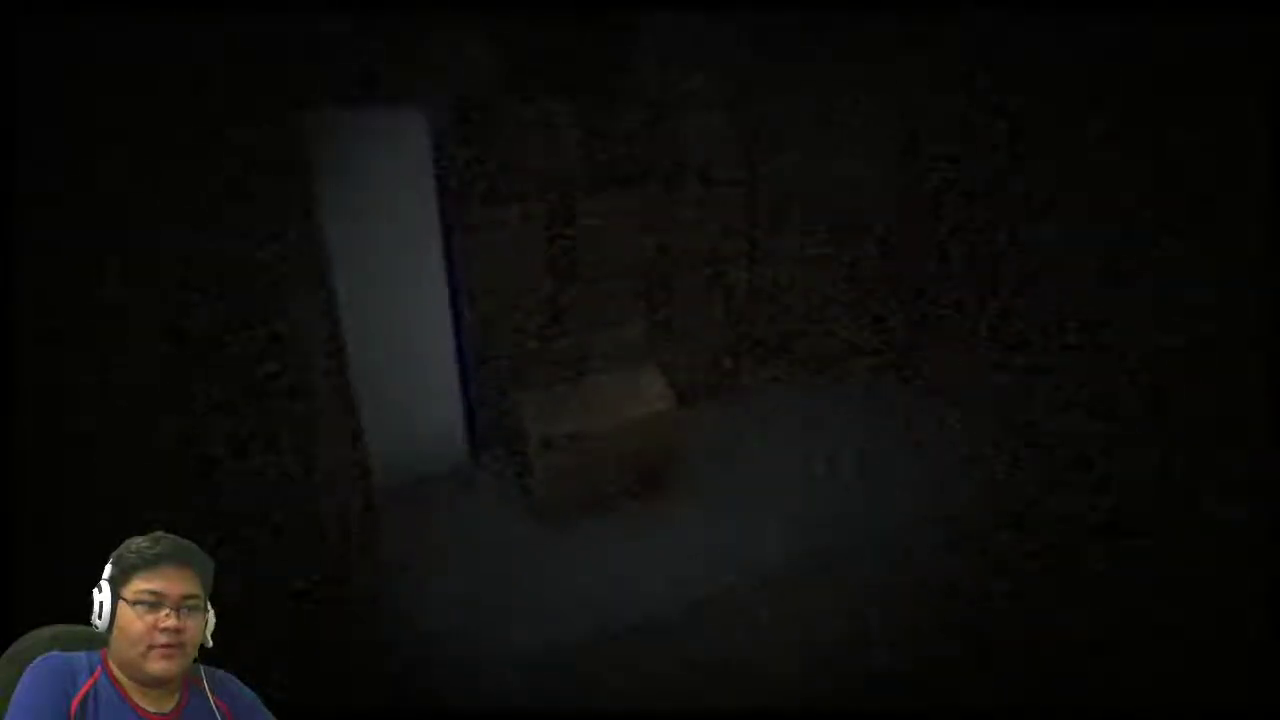
{"action": "key", "text": "w"}
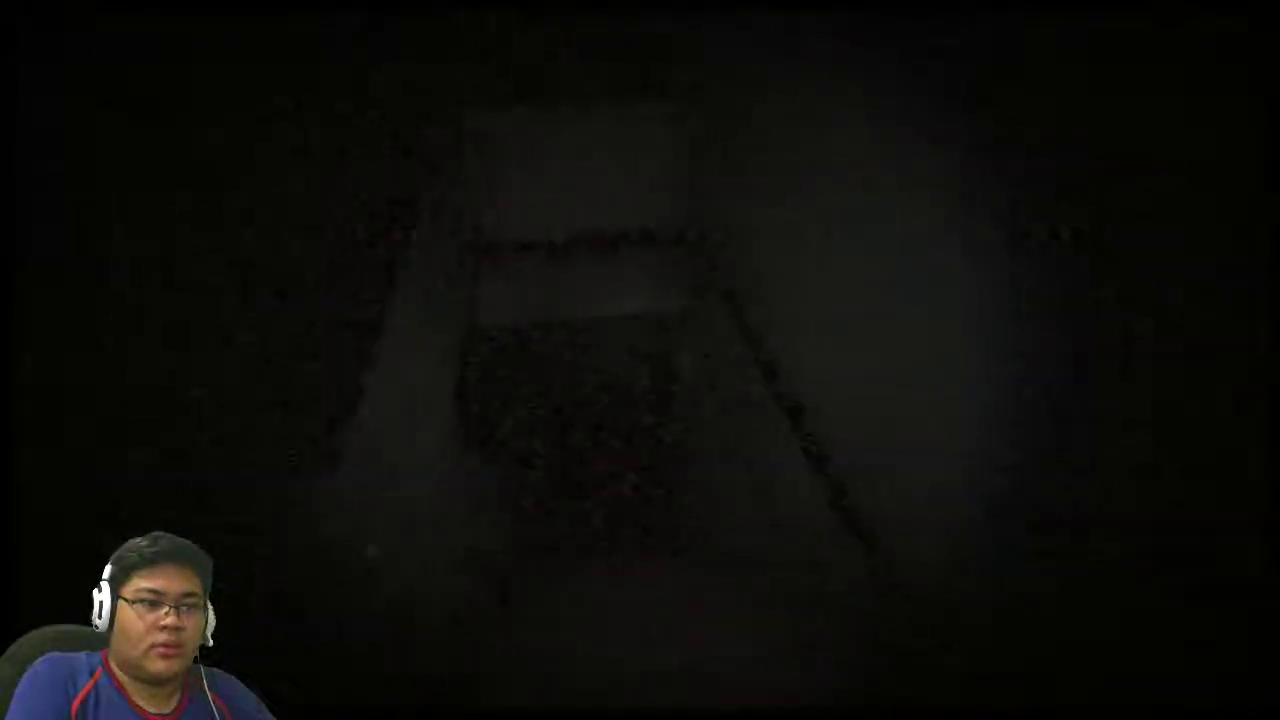
{"action": "key", "text": "w"}
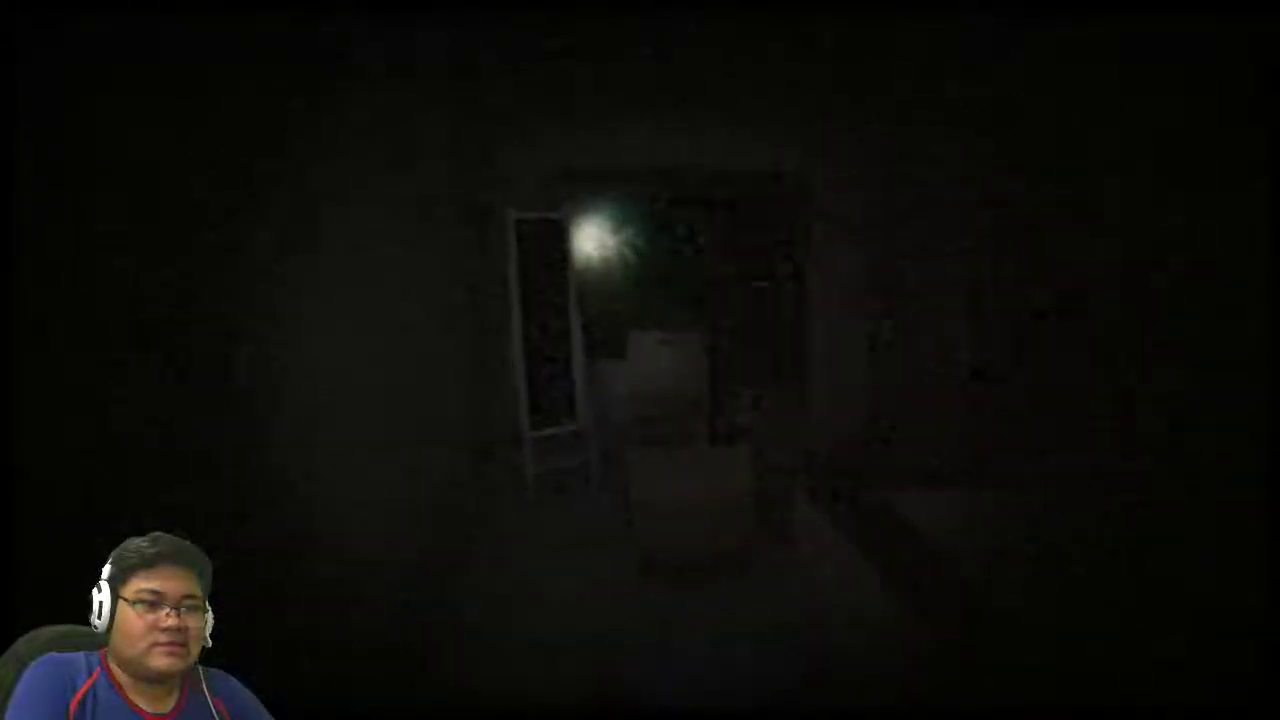
{"action": "key", "text": "w"}
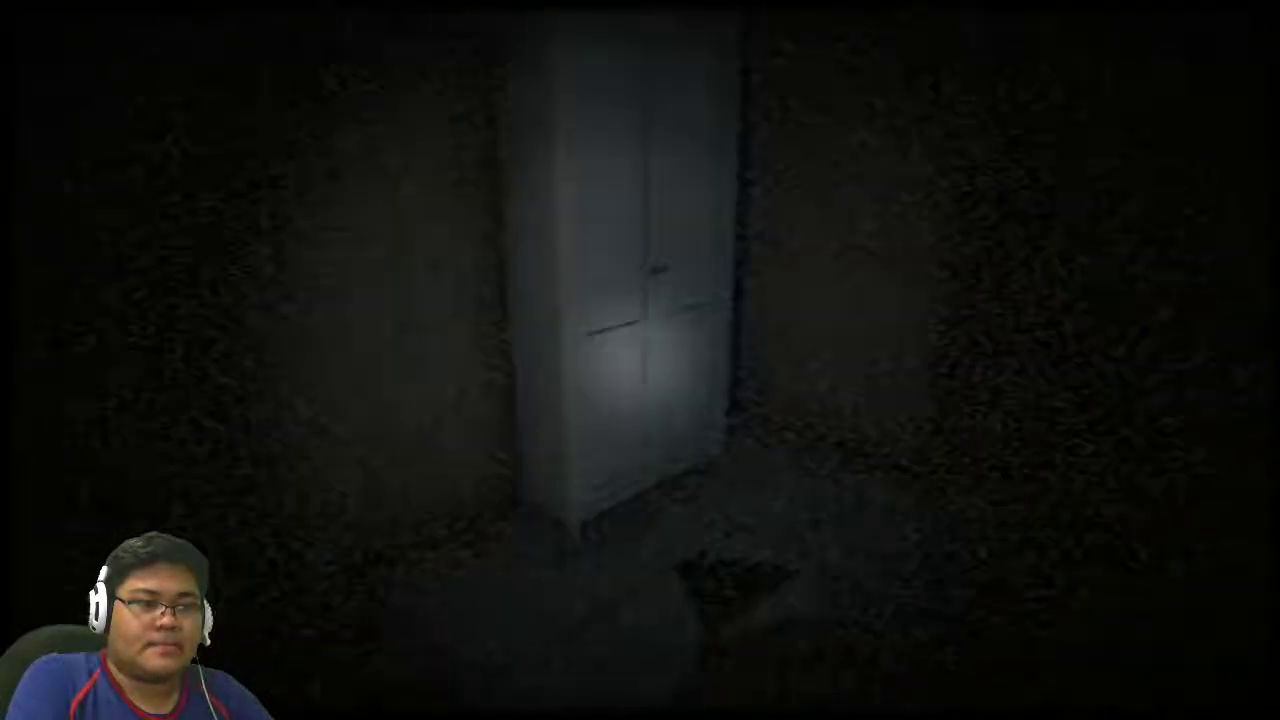
{"action": "key", "text": "w"}
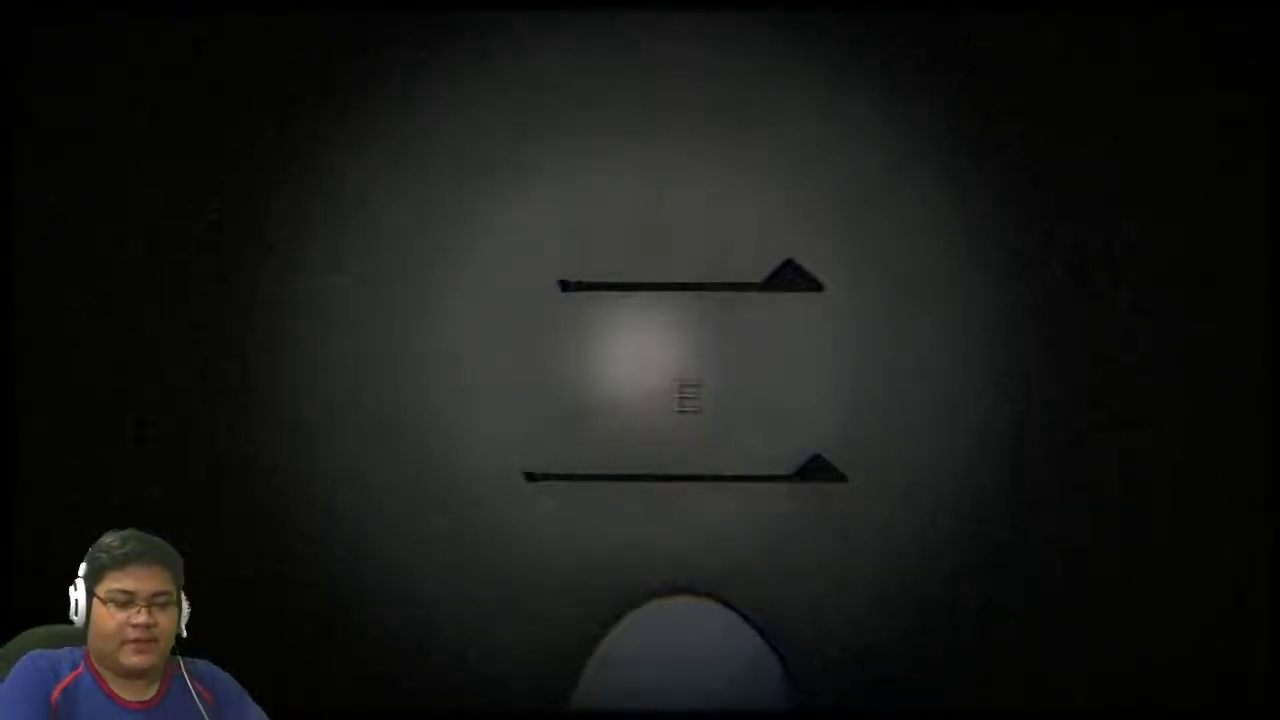
{"action": "key", "text": "e"}
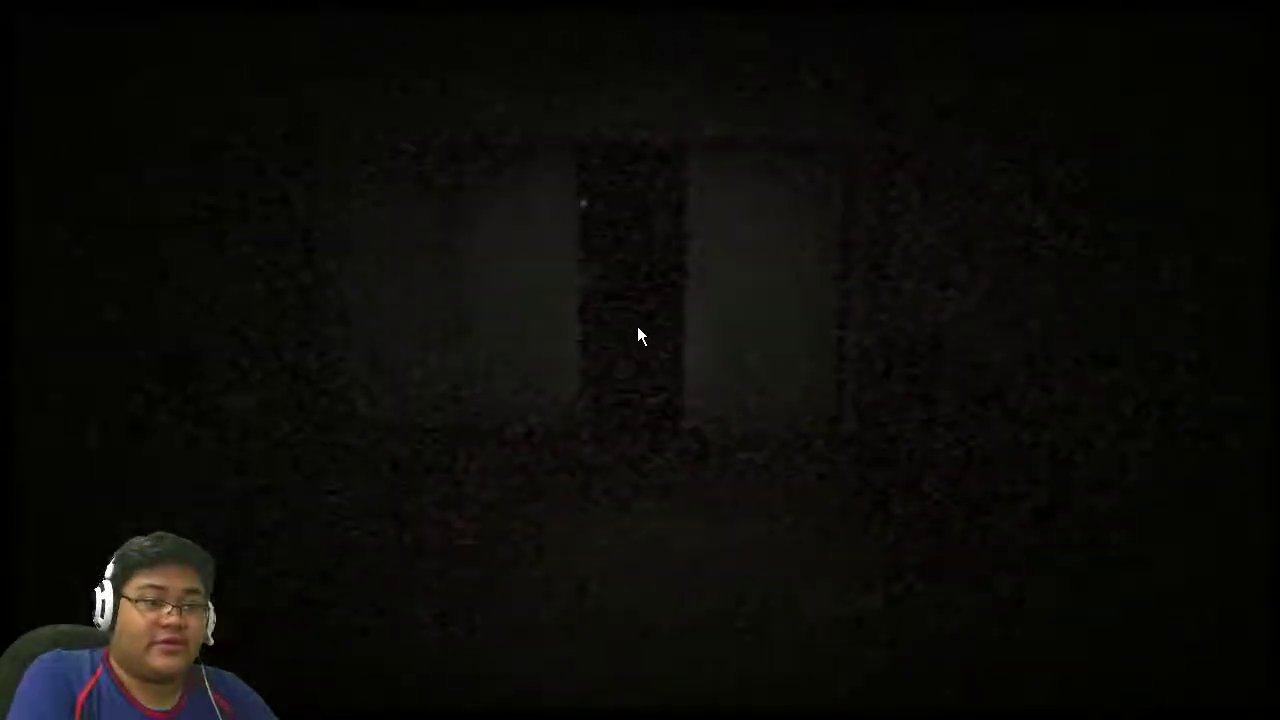
Walk through the dark doorway to the shelf and inspect the object showing 7
{"action": "left_click", "coordinate": [640, 336]}
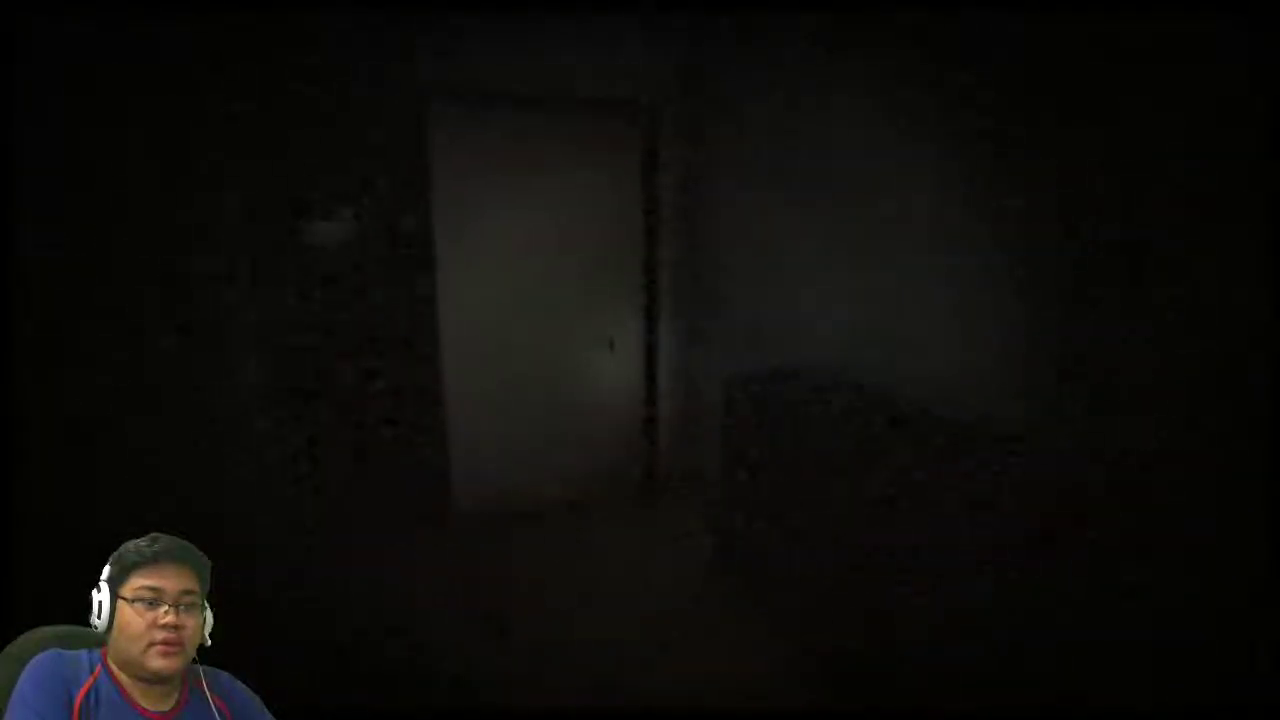
{"action": "key", "text": "w"}
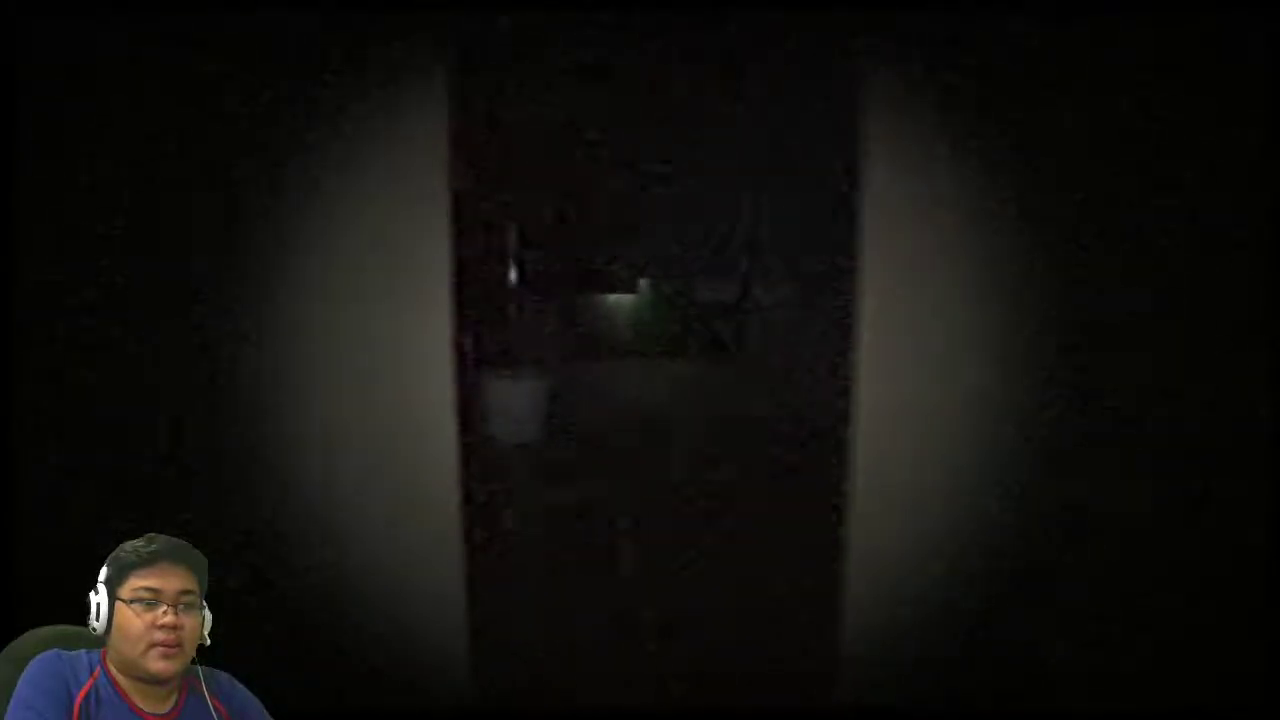
{"action": "key", "text": "w"}
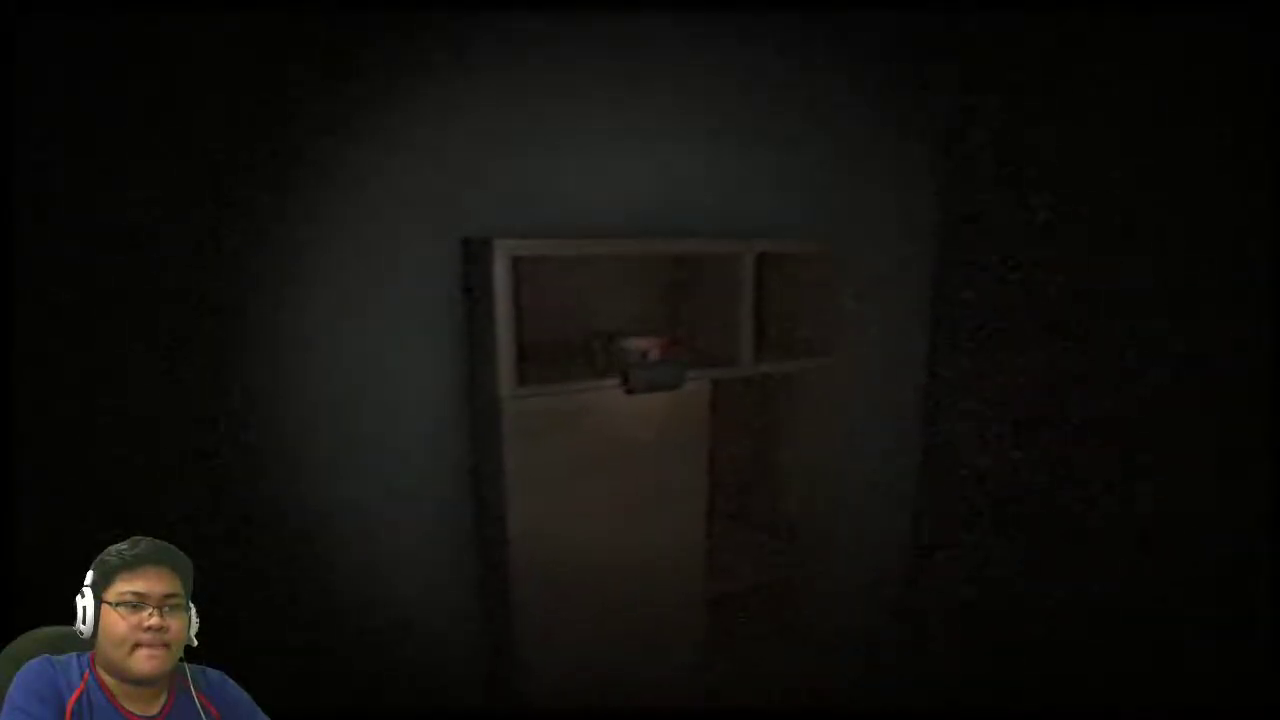
{"action": "key", "text": "w"}
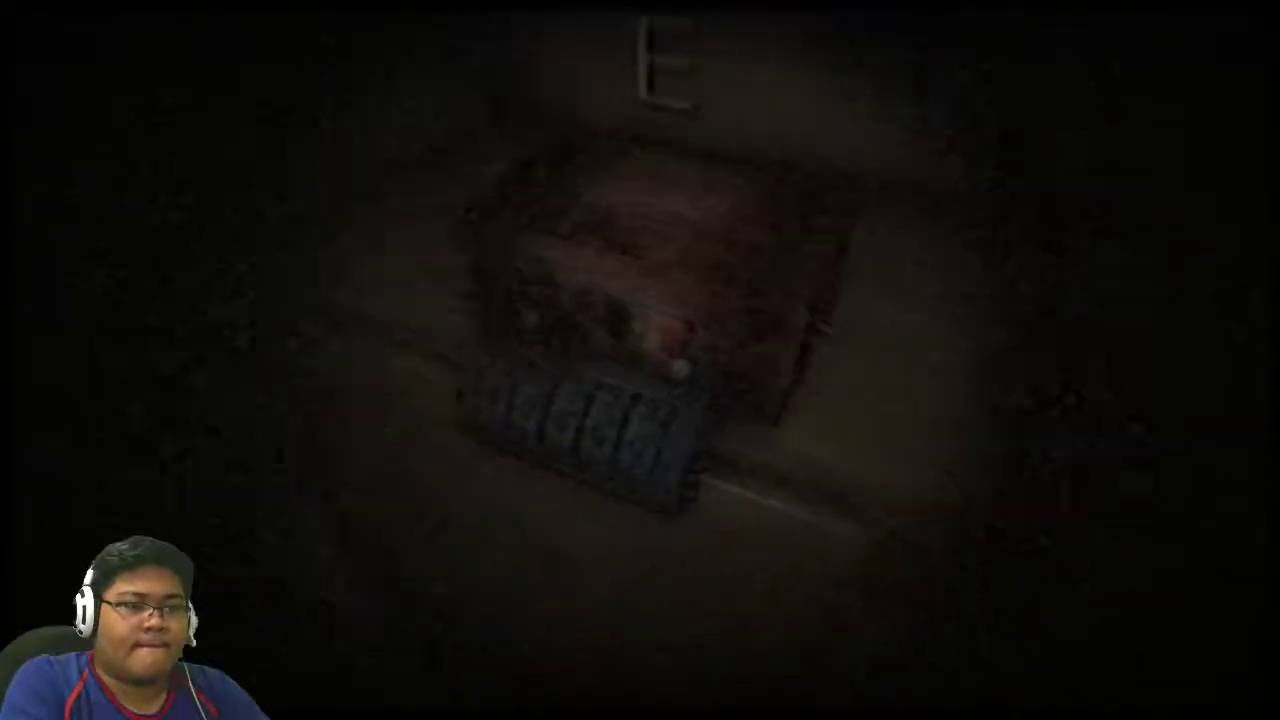